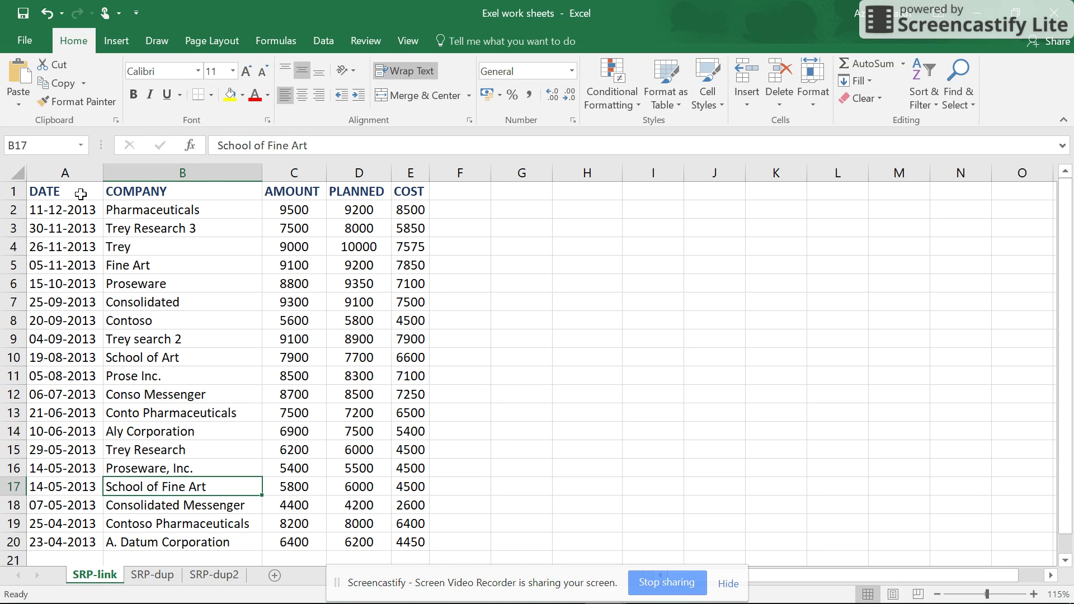
Select the COST column E, then switch to the SRP-dup sheet with its currency-formatted data.
left_click(411, 171)
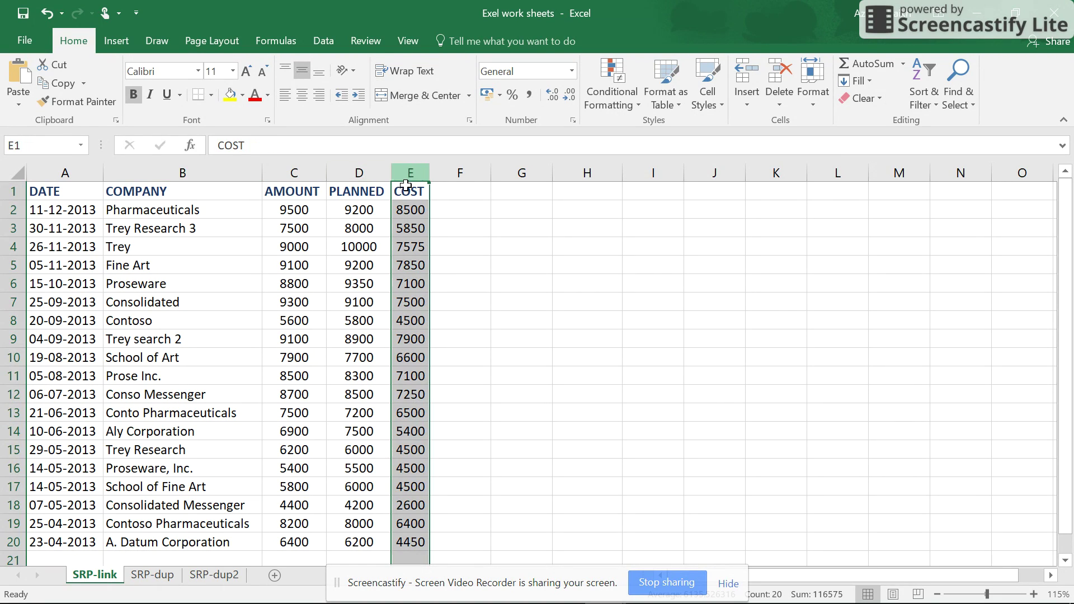
left_click(153, 575)
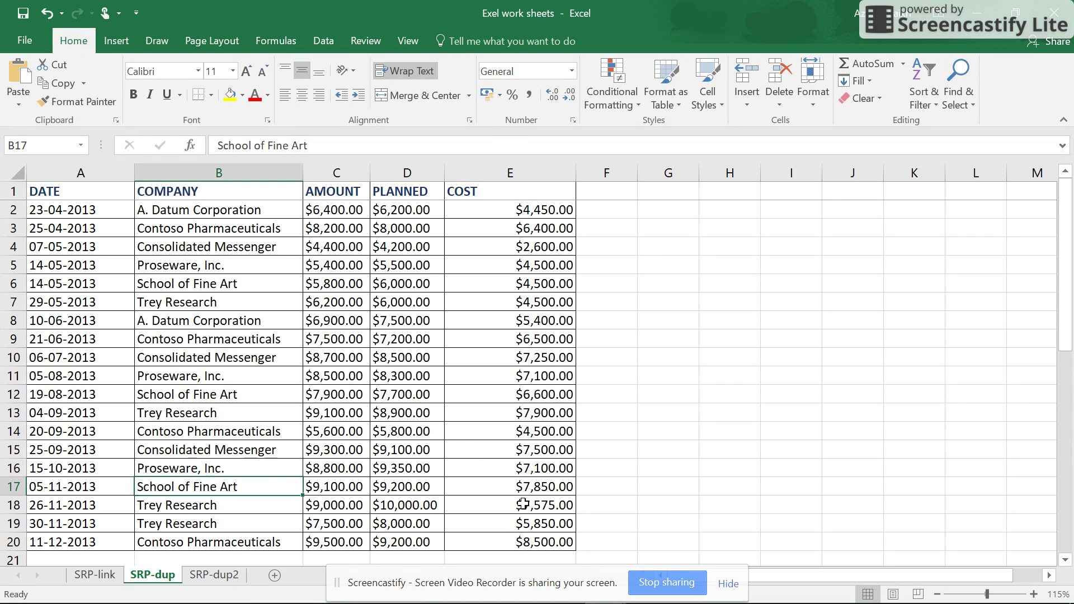
Group SRP-dup2 and SRP-link with SRP-dup, then ungroup the worksheets.
left_click(217, 576, "ctrl")
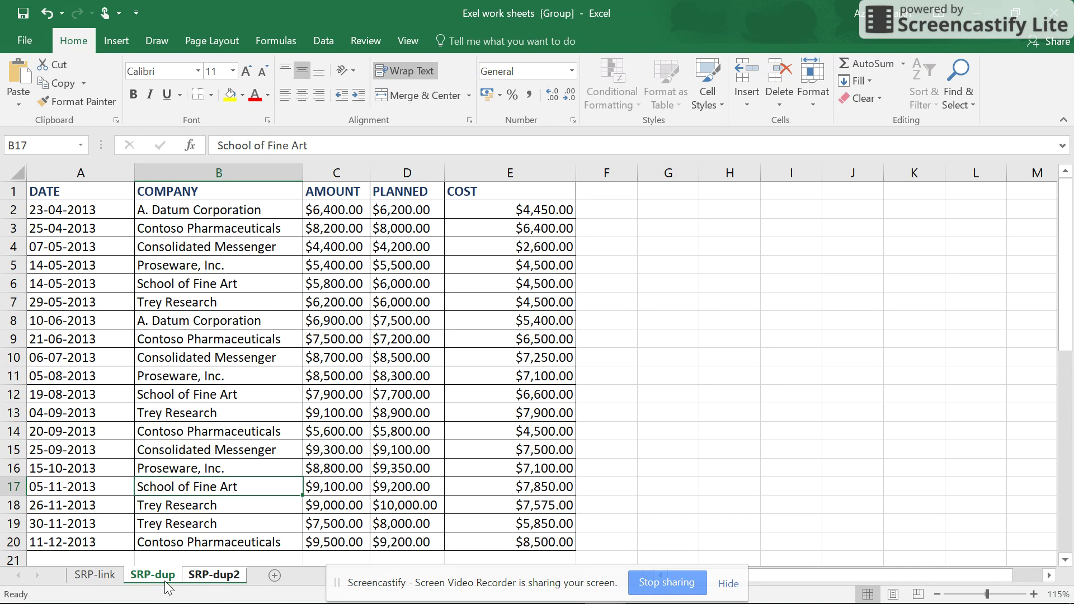
left_click(121, 574, "ctrl")
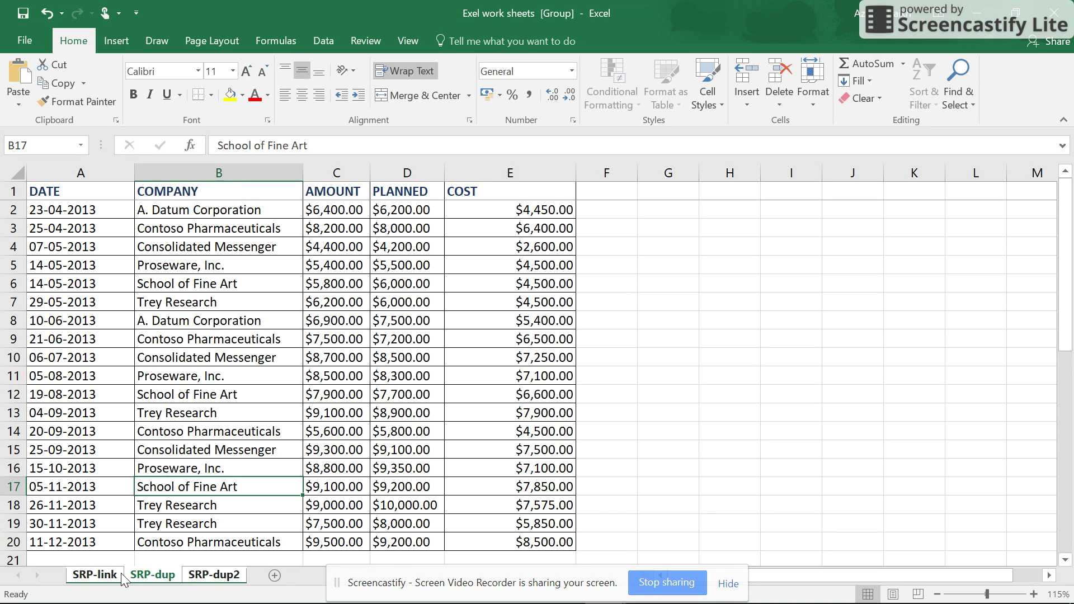
right_click(120, 575)
left_click(165, 566)
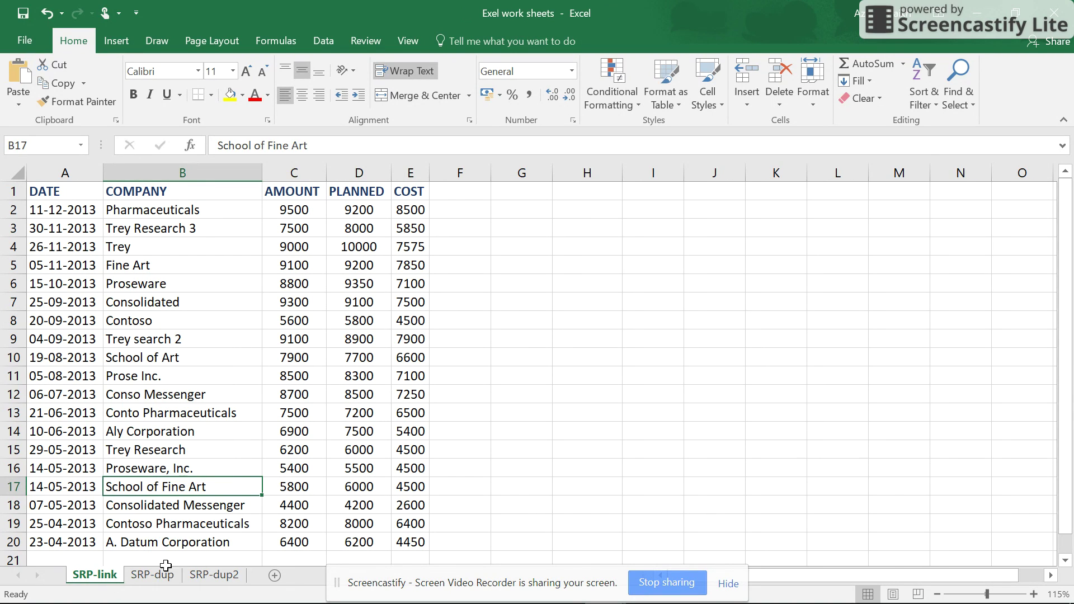
Select all sheets as a group, then ungroup them again, ending on SRP-dup2.
right_click(113, 578)
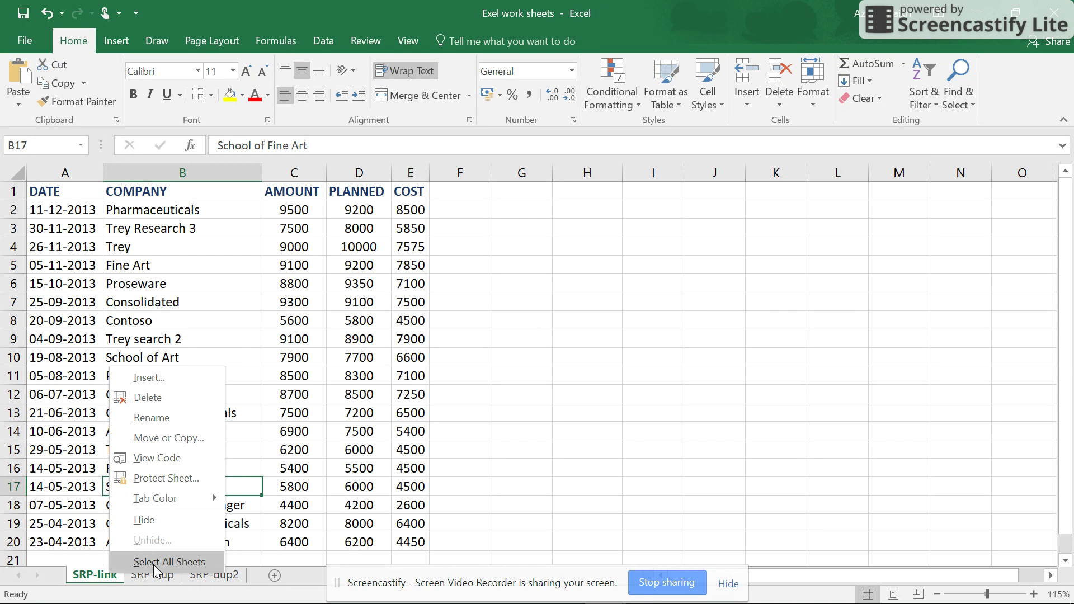
left_click(156, 565)
right_click(221, 577)
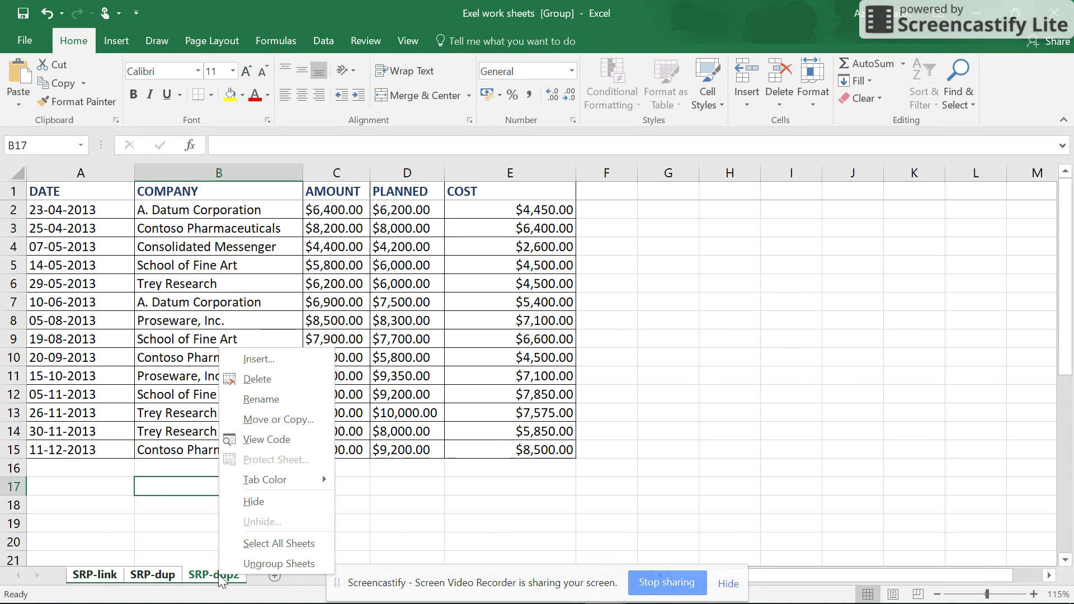
left_click(243, 562)
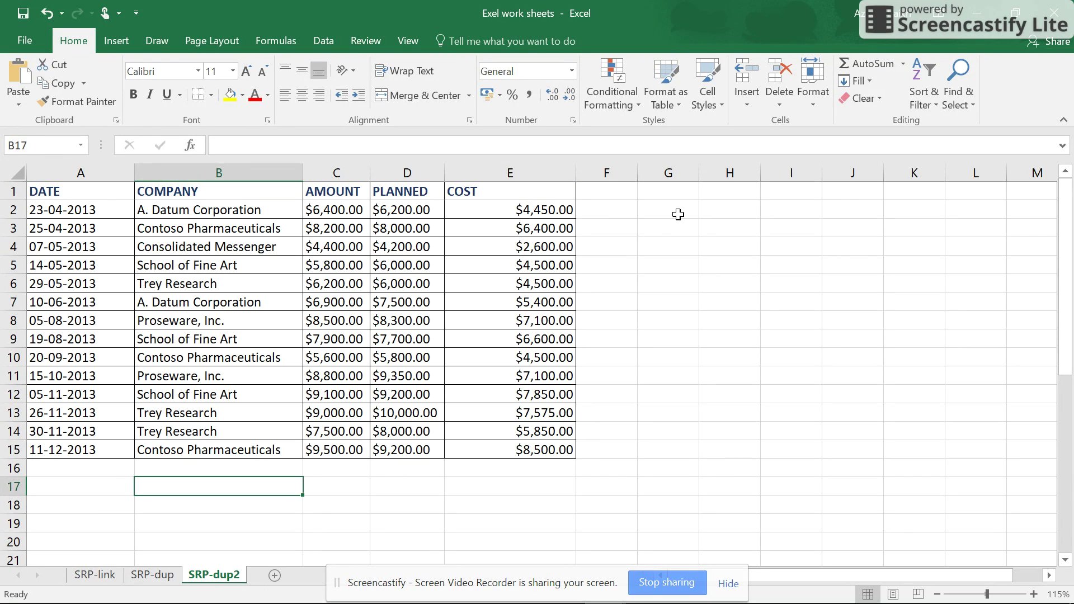
left_click(599, 191)
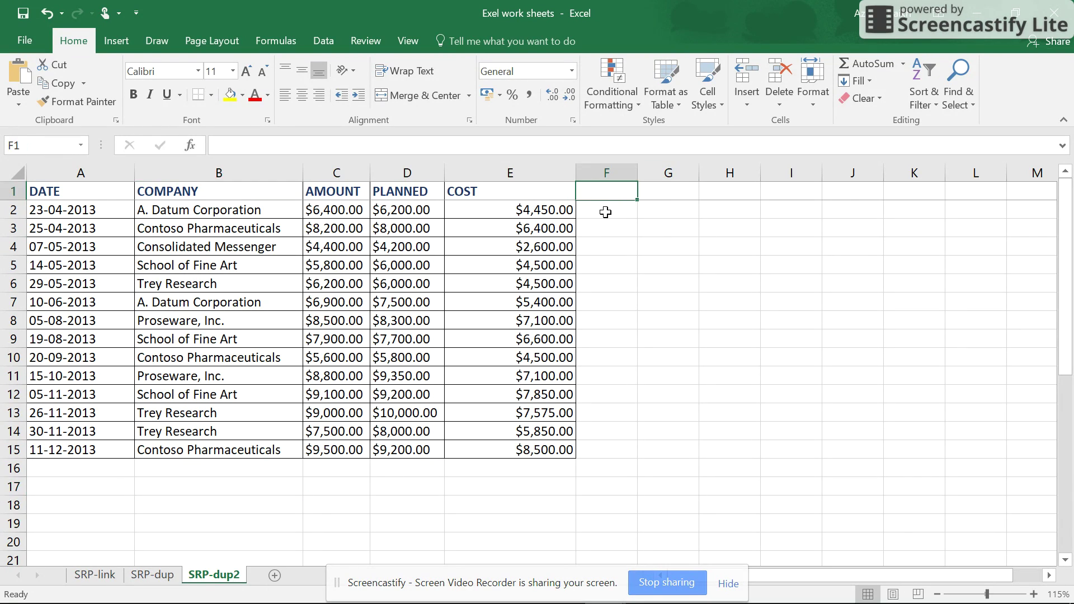
type("t")
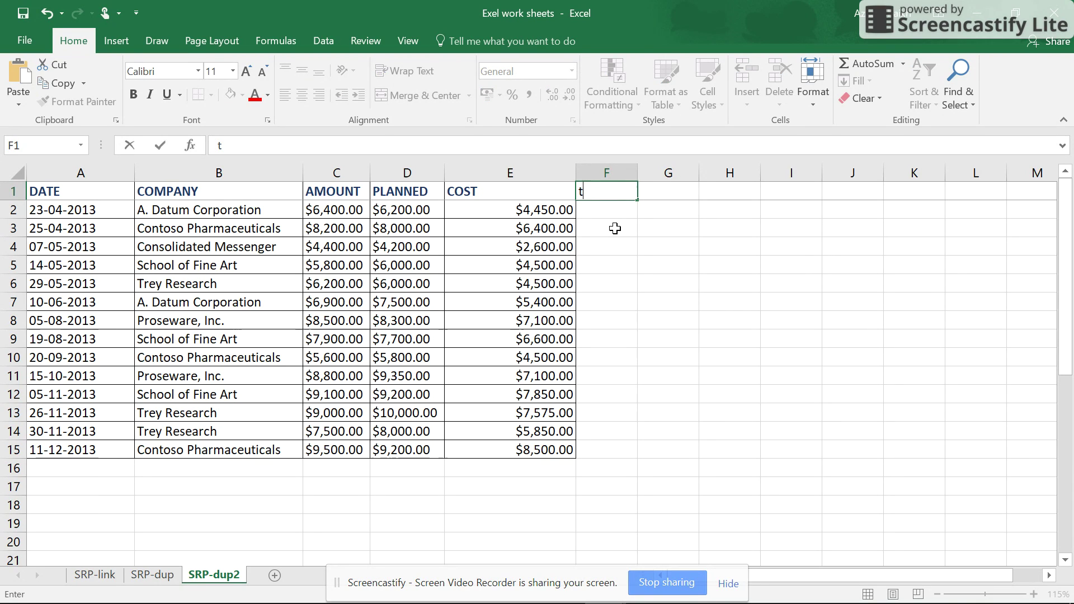
type("otqal")
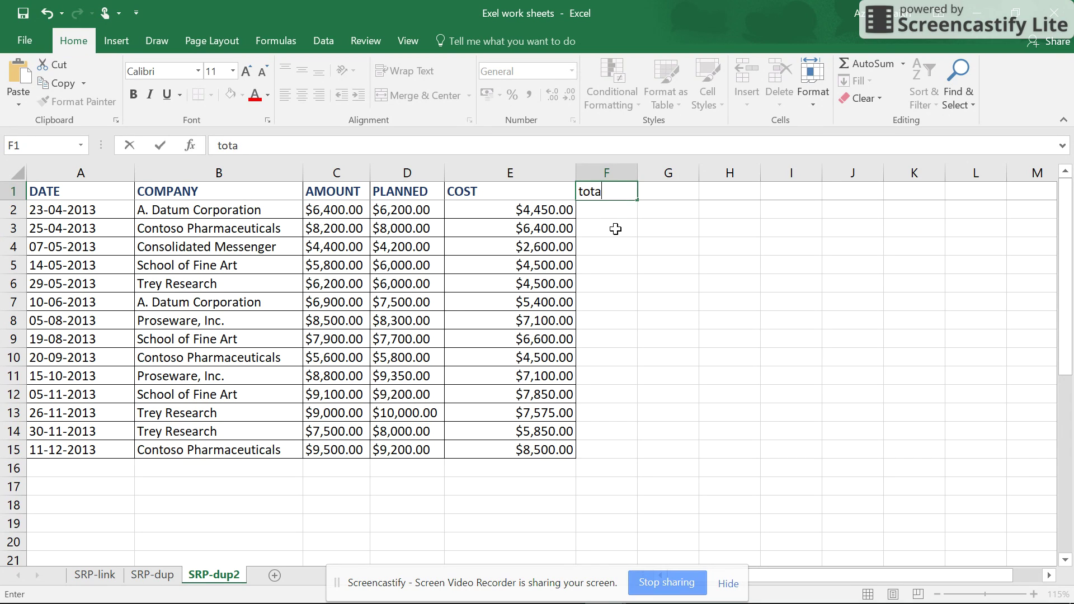
left_click(618, 229)
left_click(607, 192)
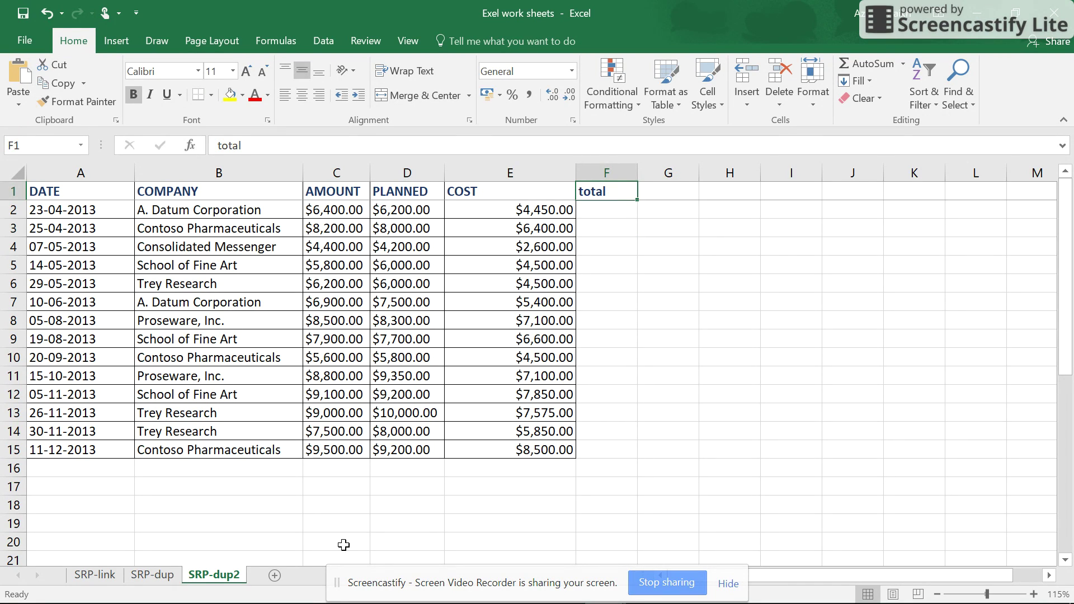
left_click(152, 574)
left_click(89, 575)
left_click(224, 575)
key("Delete")
Select all sheets and ungroup, then group SRP-link with SRP-dup and SRP-dup2.
right_click(110, 575)
left_click(147, 555)
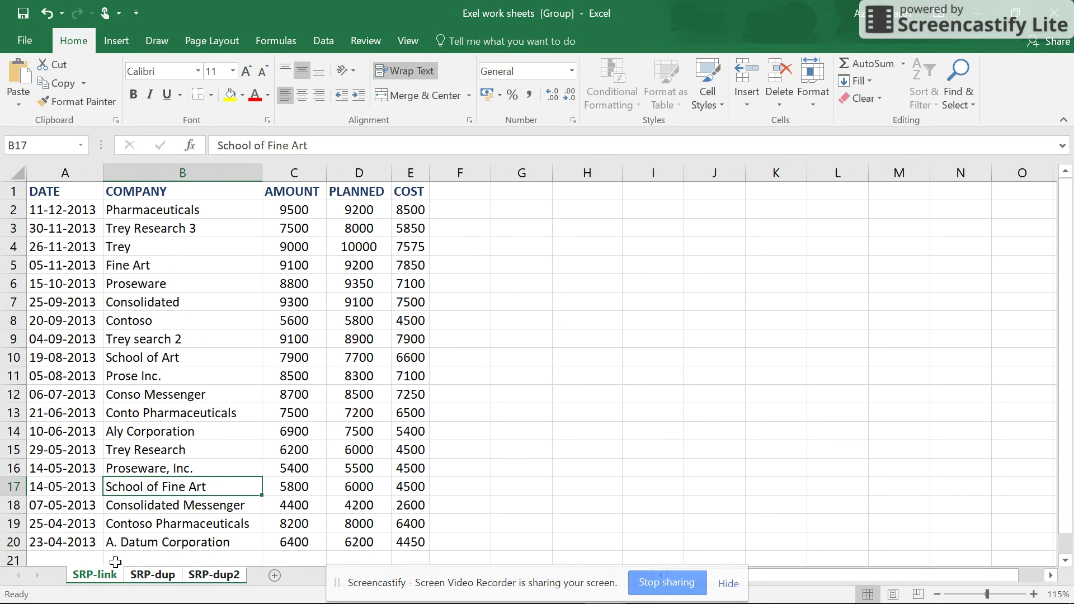
right_click(203, 576)
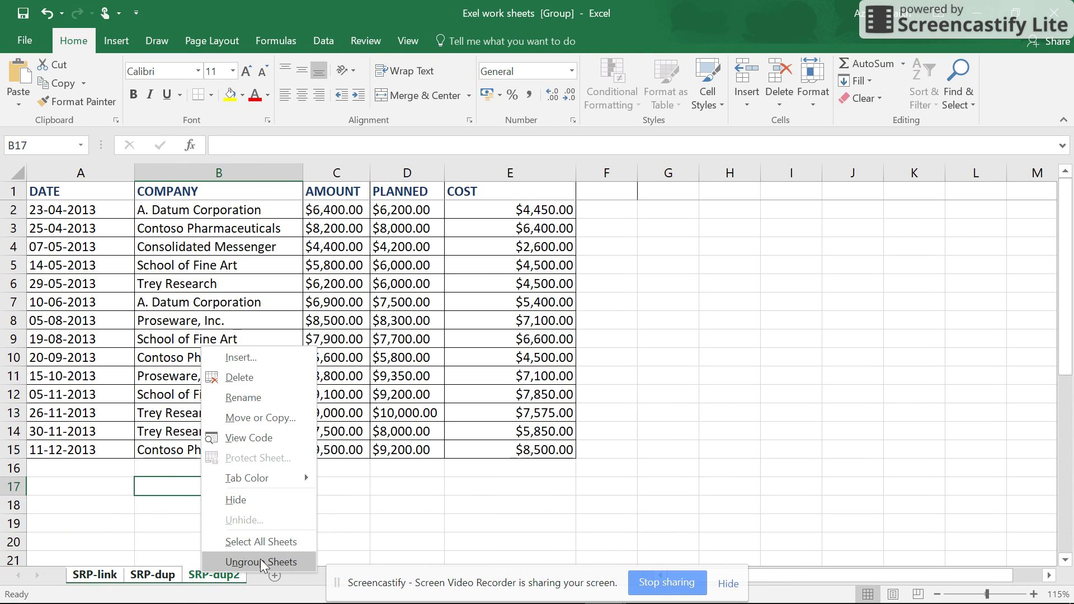
left_click(119, 581)
right_click(118, 577)
left_click(152, 561)
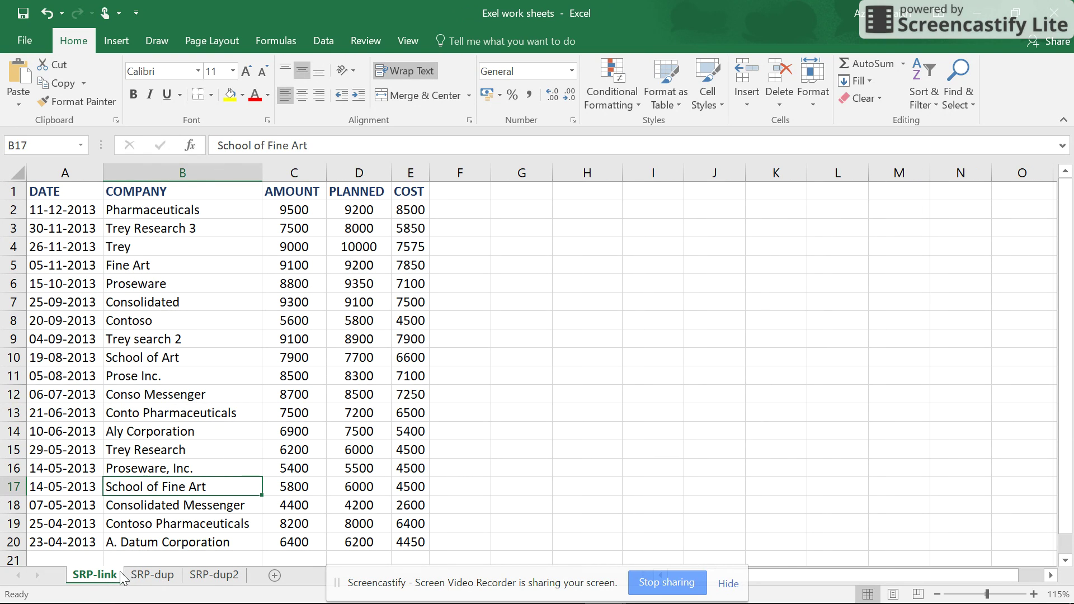
left_click(141, 579, "ctrl")
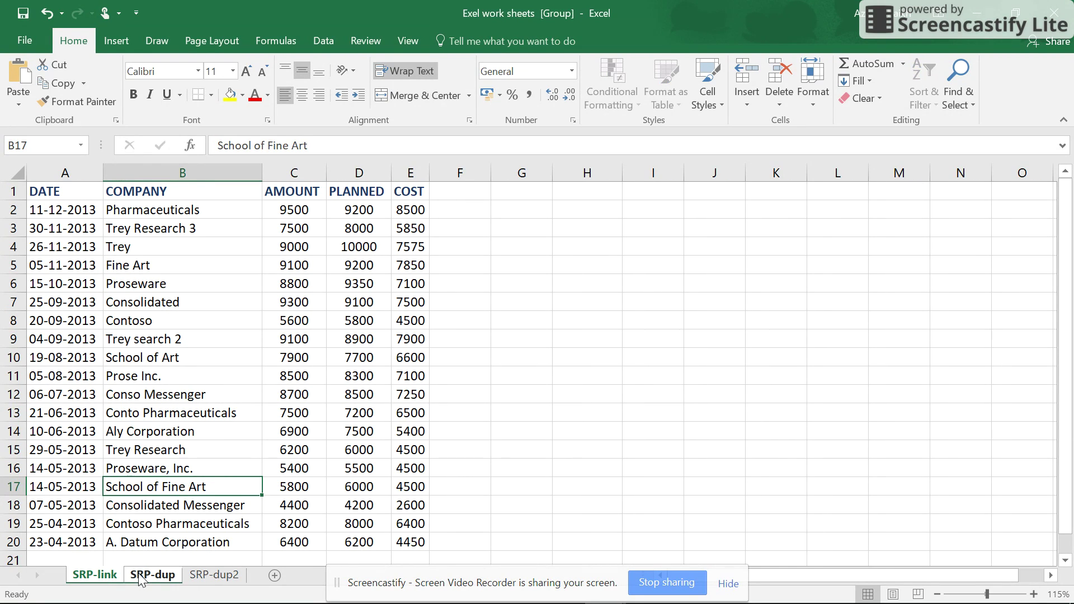
left_click(205, 581, "ctrl")
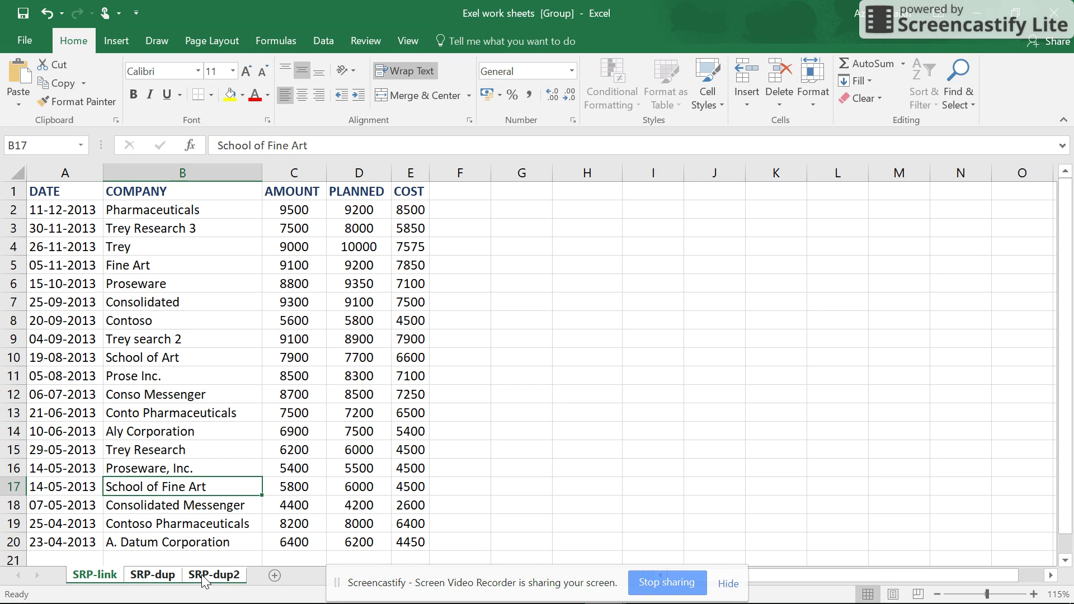
Enter the heading 'Total' in cell F1.
double_click(466, 193)
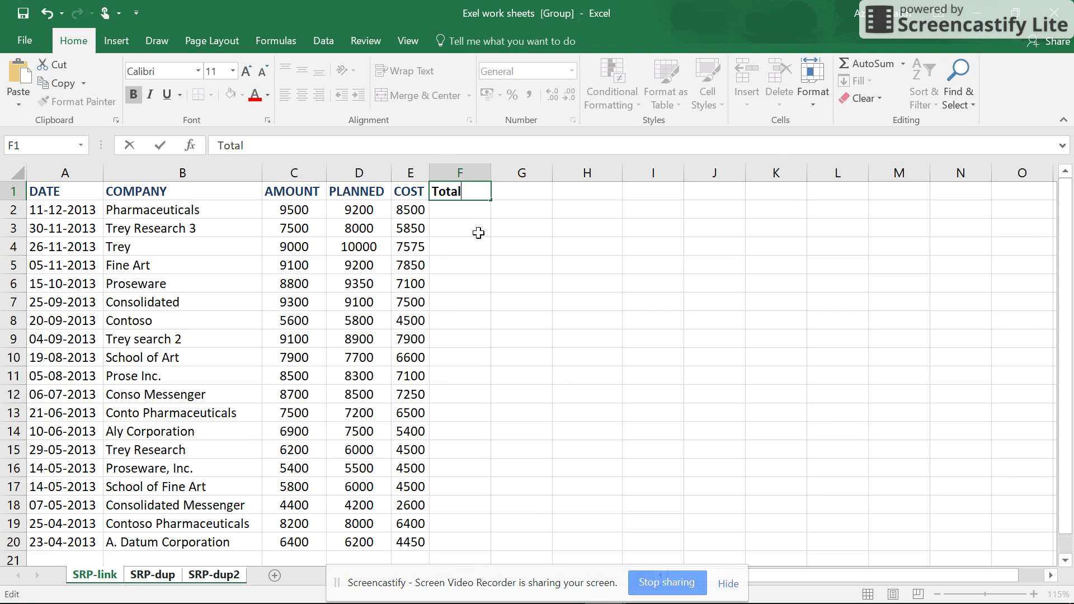
key("Return")
scroll(468, 247, "up", 1)
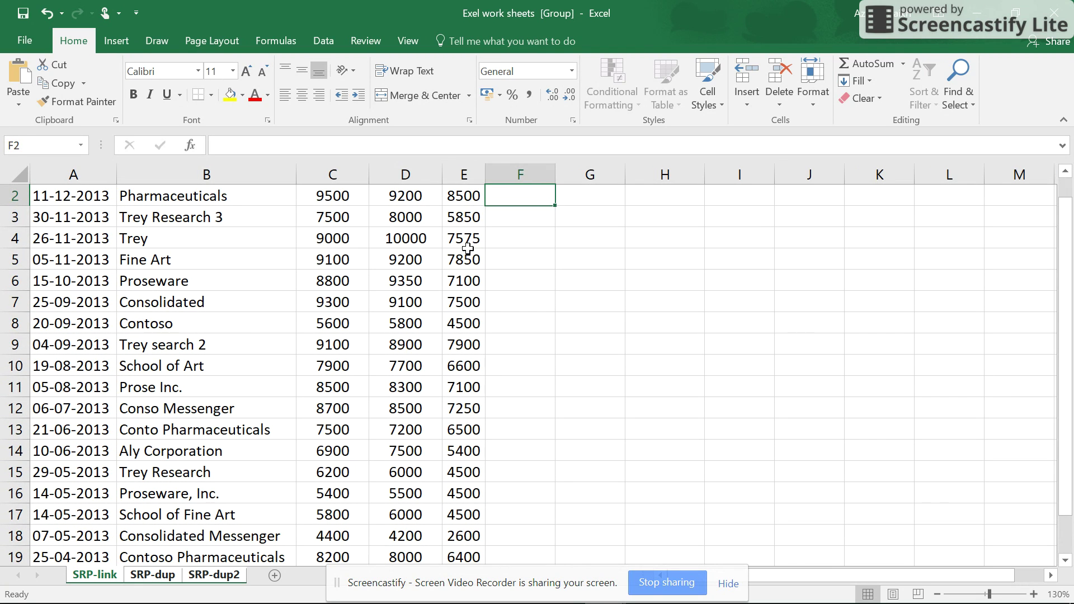
scroll(468, 247, "up", 1)
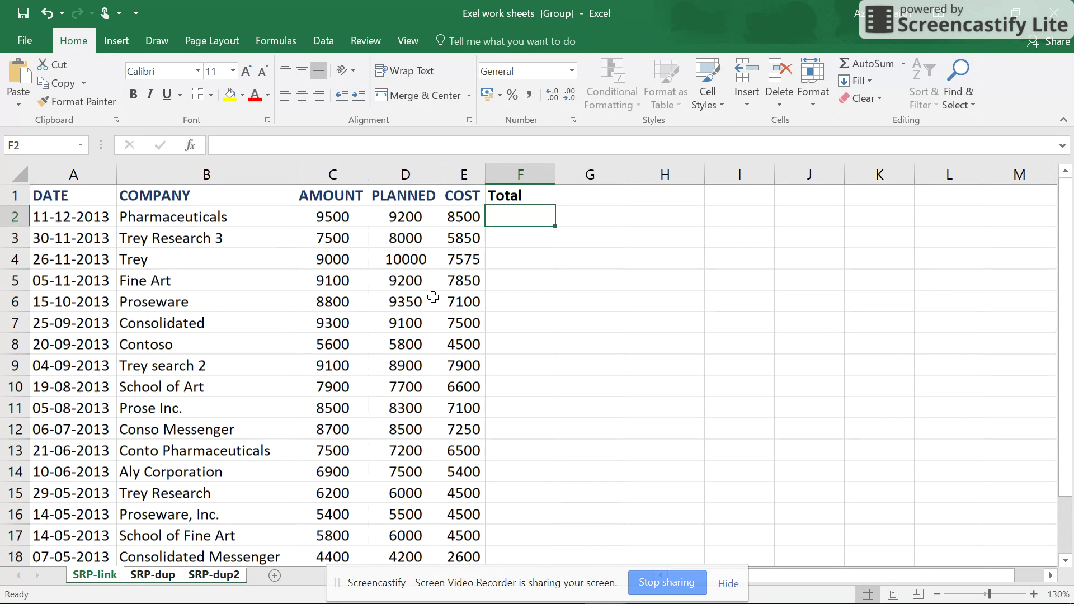
Enter the formula =C2+D2+E2 in F2 to total AMOUNT, PLANNED and COST.
double_click(504, 219)
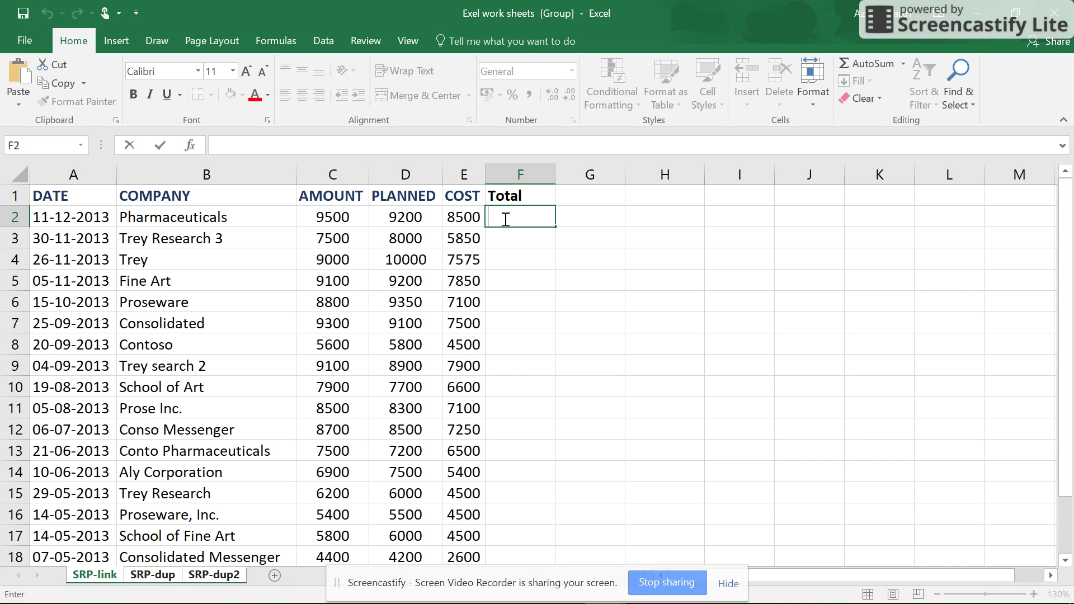
type("=")
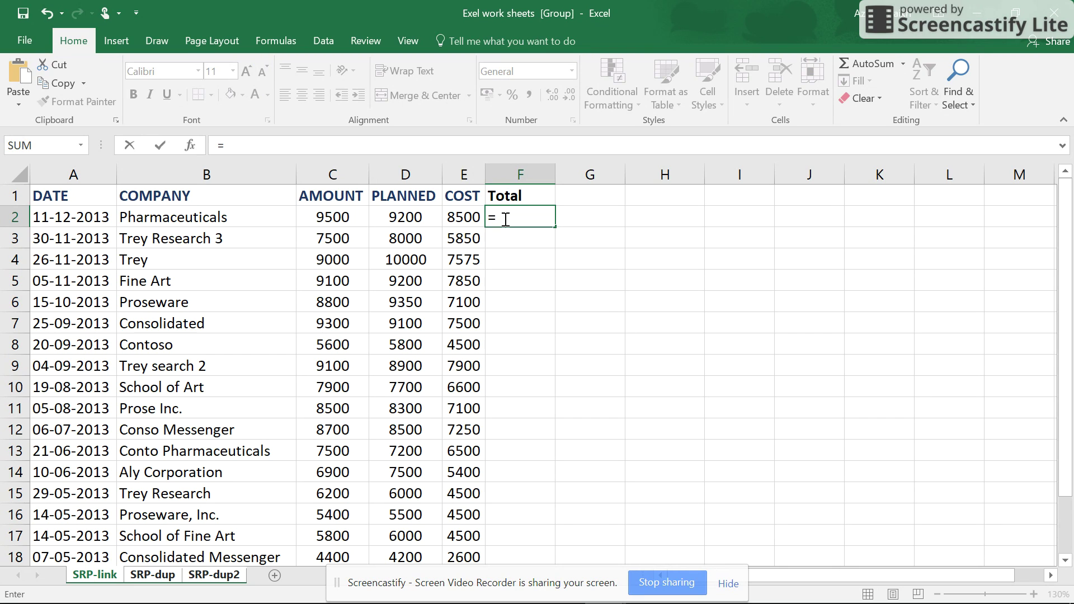
left_click(348, 218)
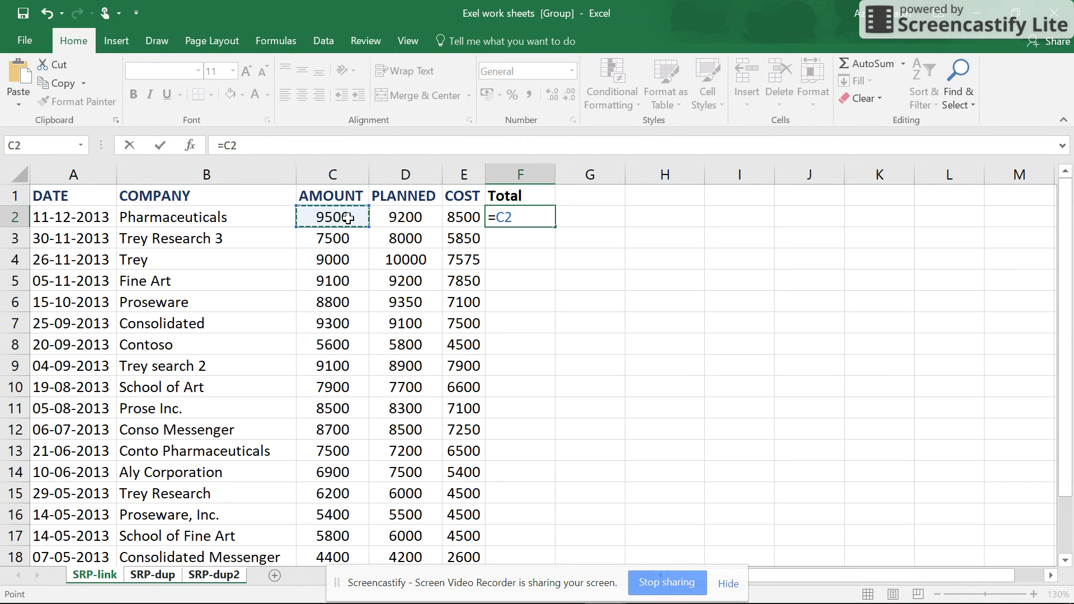
type("=")
left_click(409, 221)
type("+")
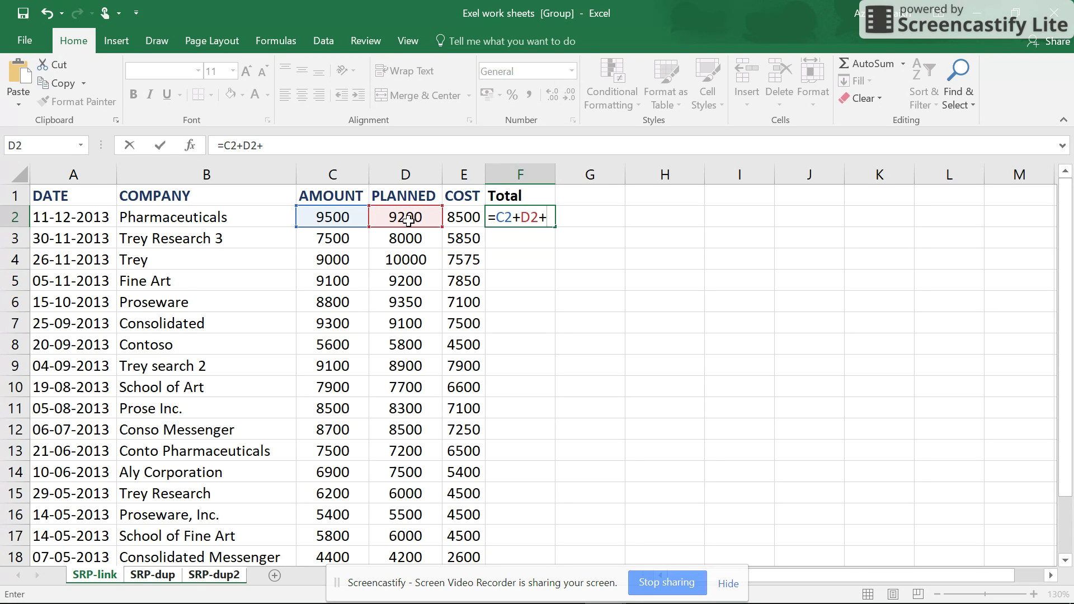
left_click(456, 220)
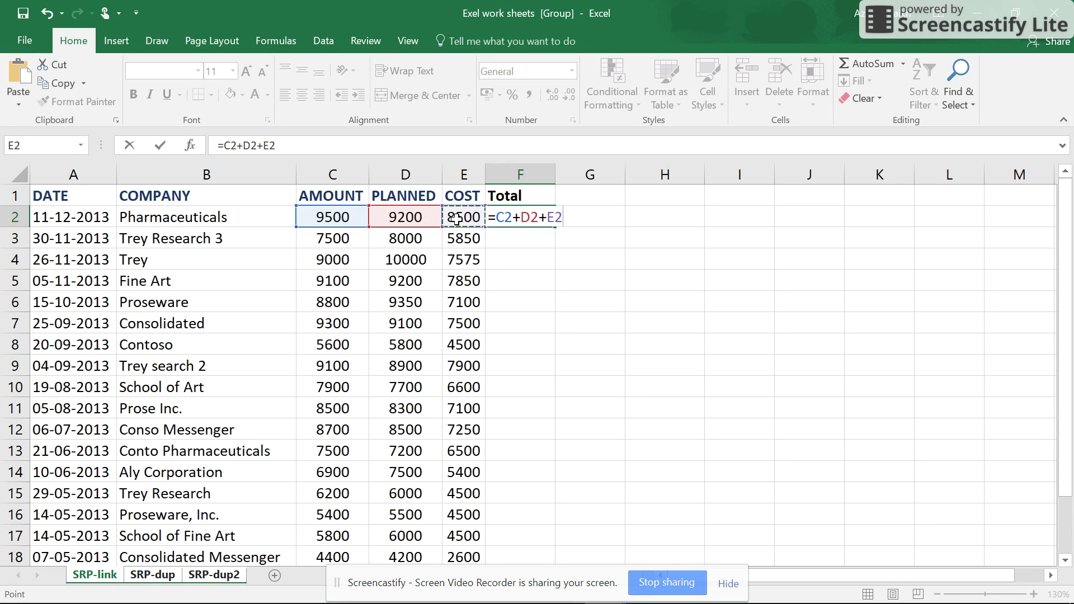
key("Return")
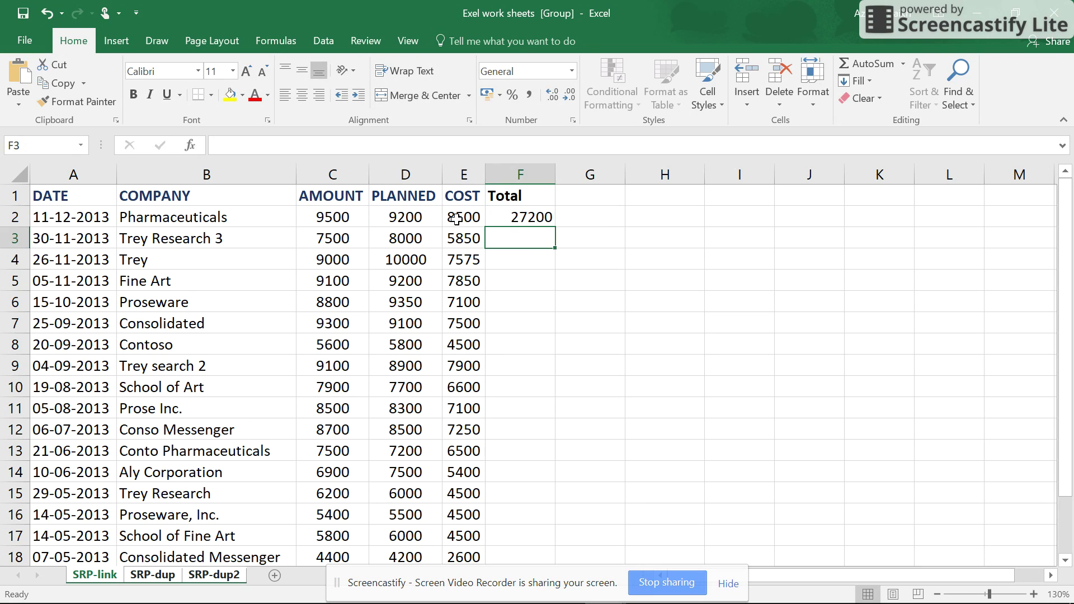
Fill the F2 total formula down column F.
left_click(535, 218)
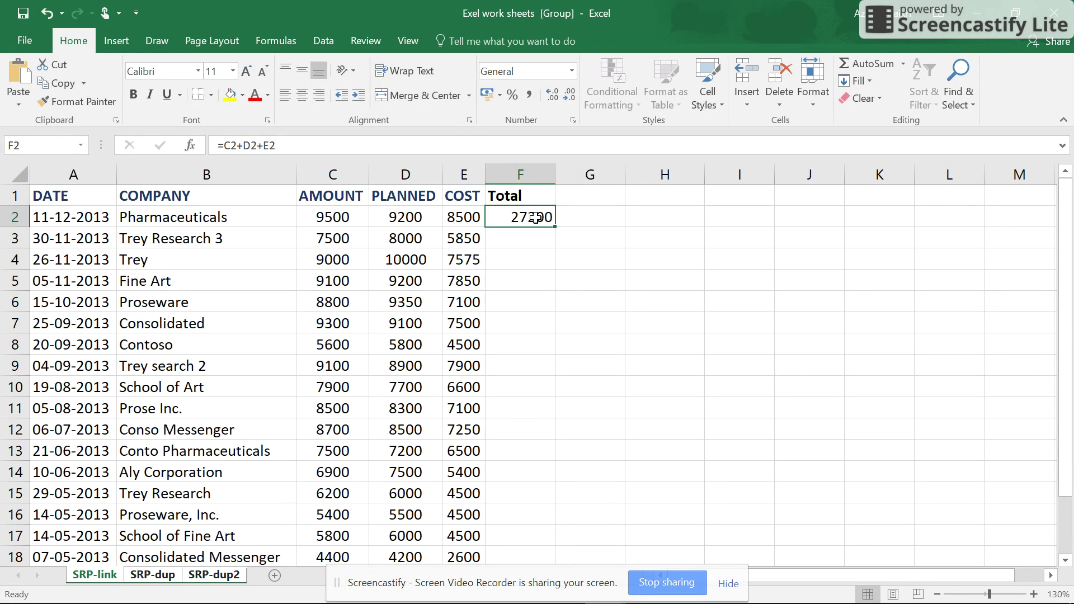
double_click(557, 231)
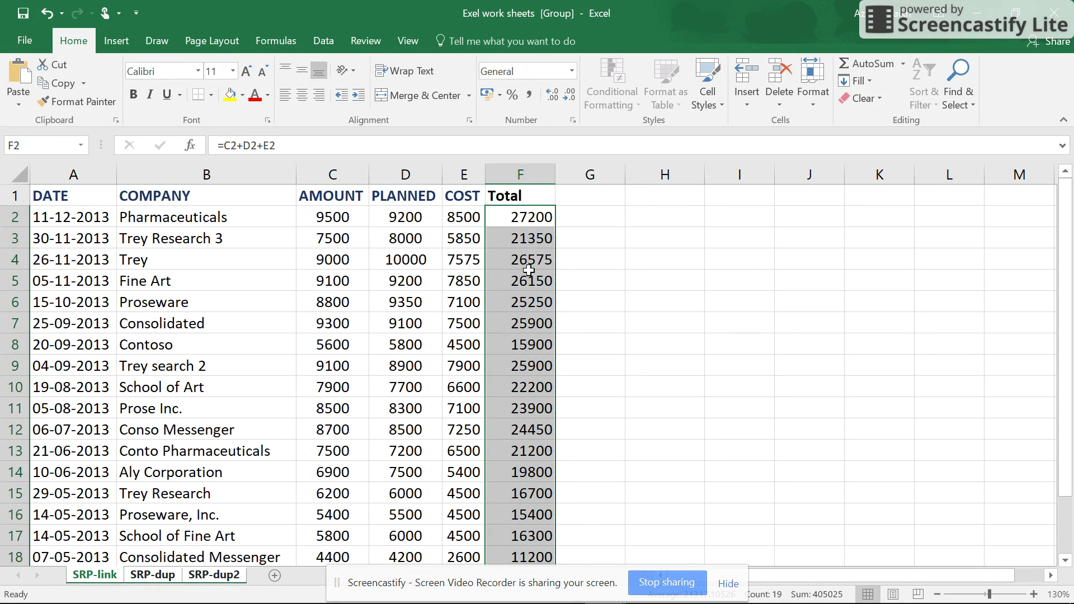
left_click(527, 218)
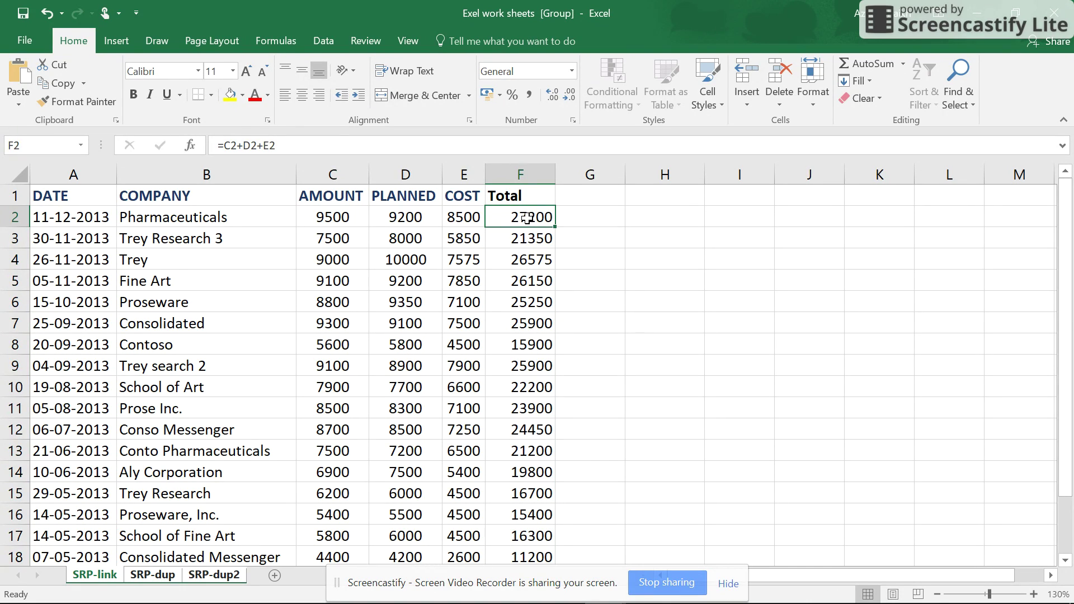
Rewrite F2 as =SUM(C2:E2) and fill it down column F.
type("=")
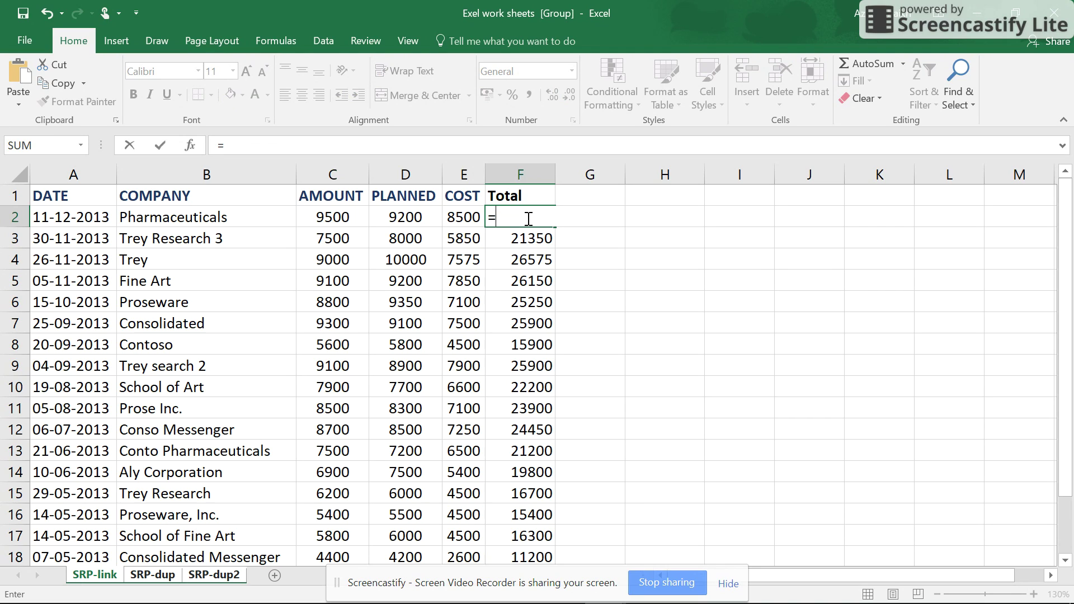
type("sum")
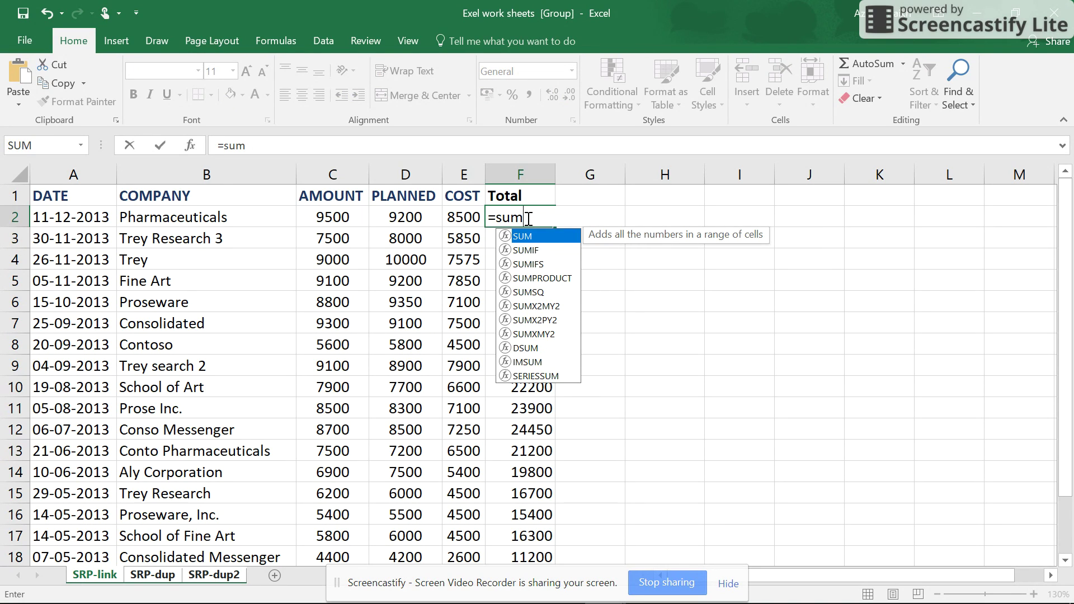
type("(")
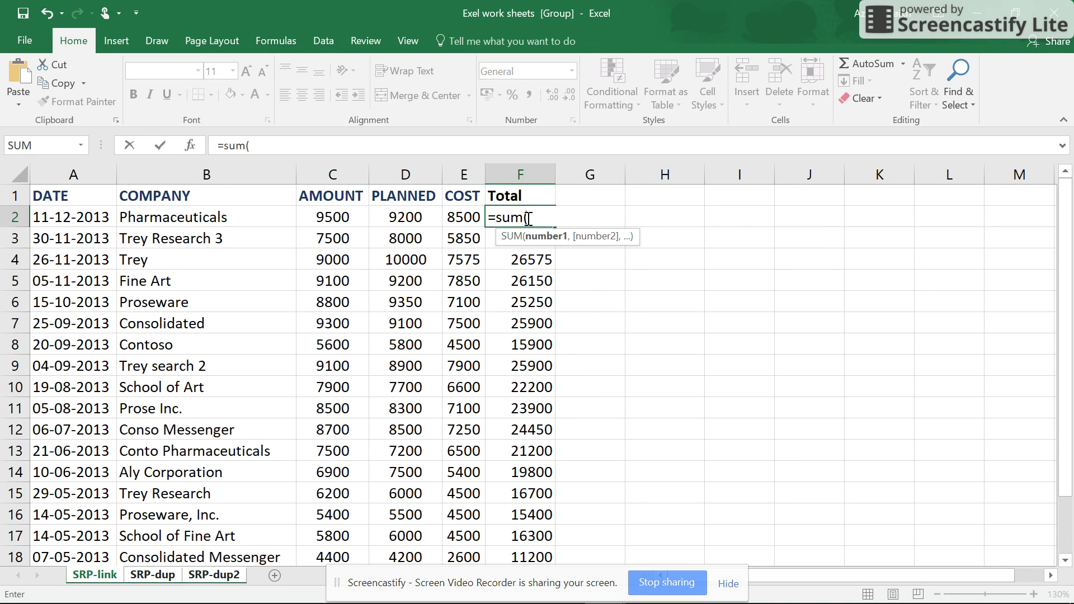
left_click_drag(339, 216, 457, 215)
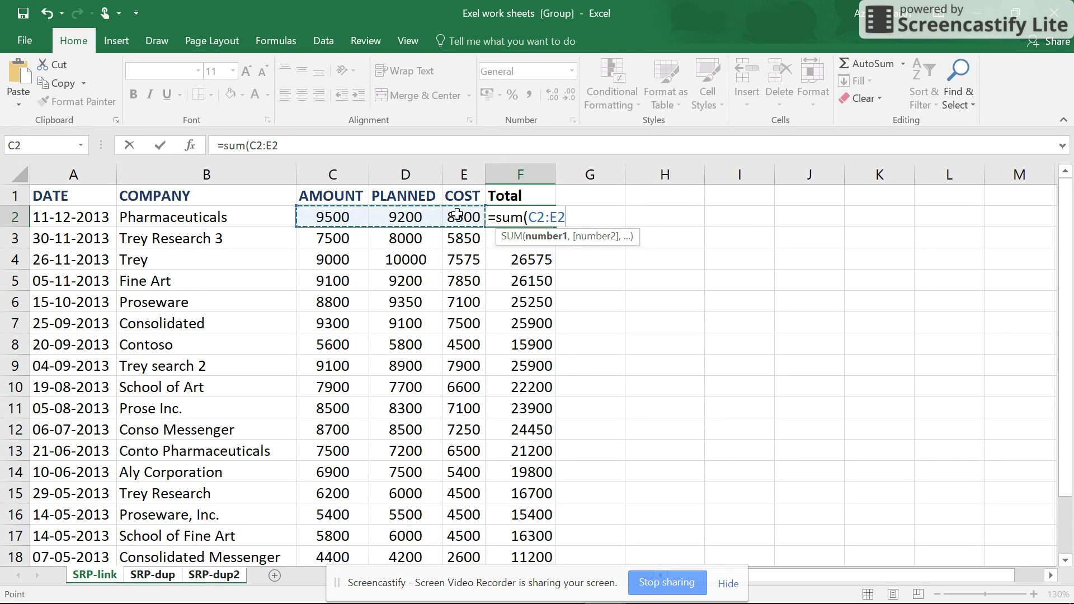
type(")")
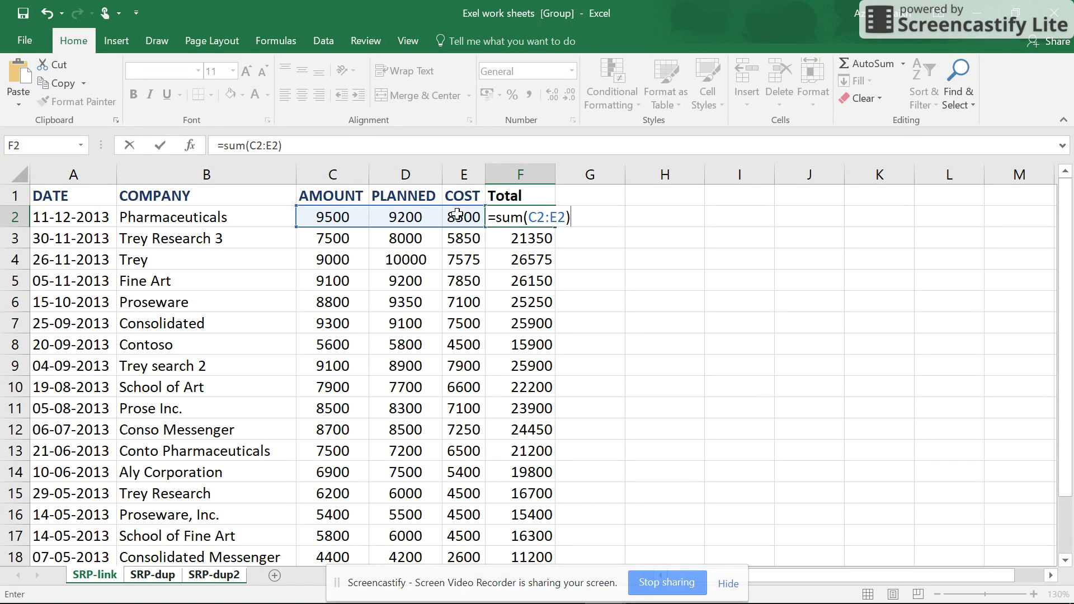
key("Return")
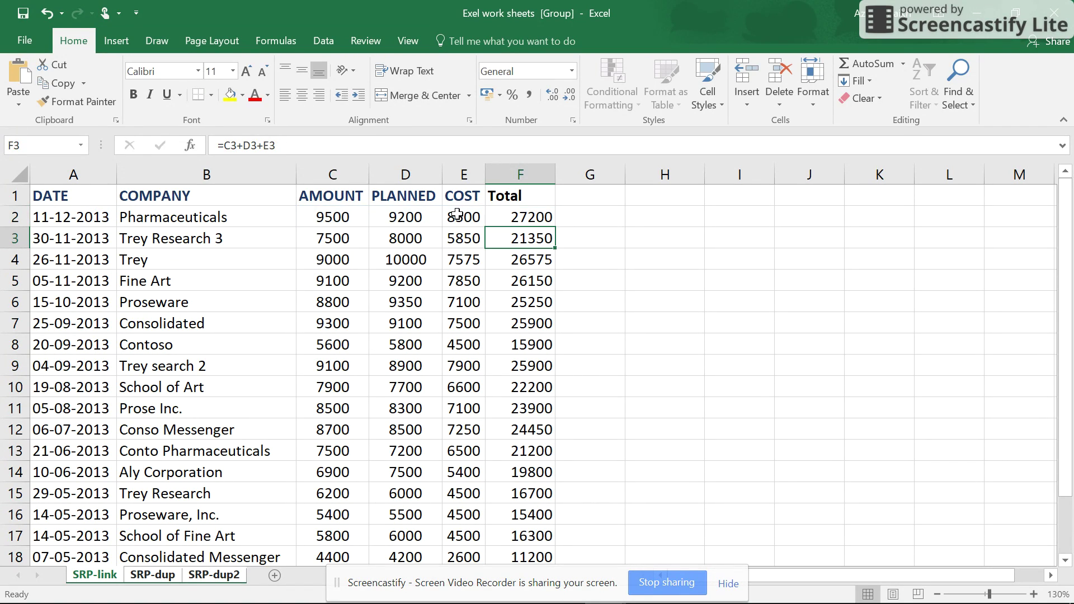
left_click(548, 217)
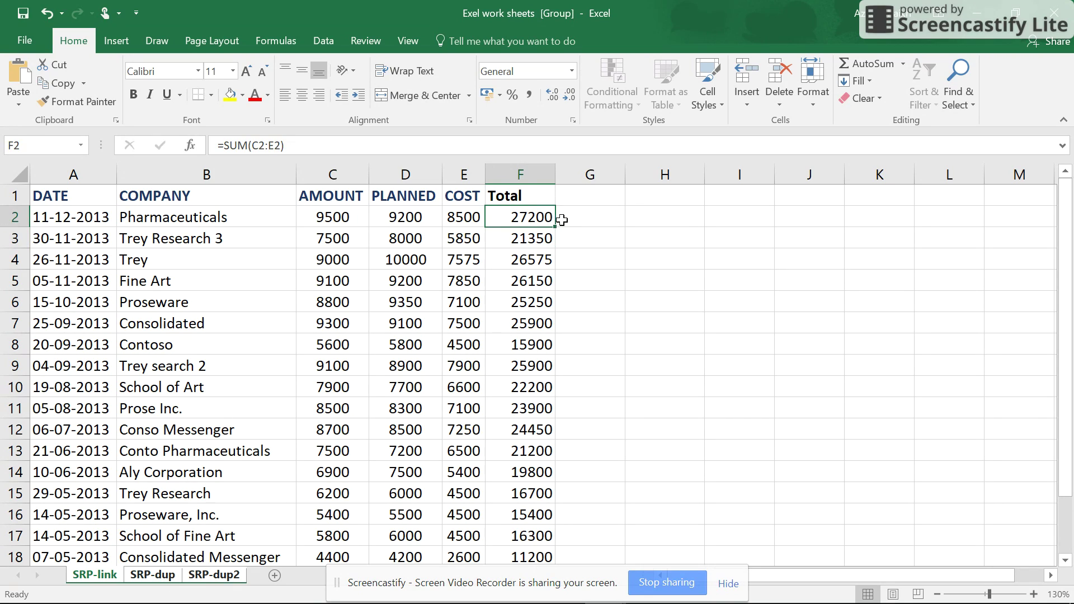
double_click(558, 230)
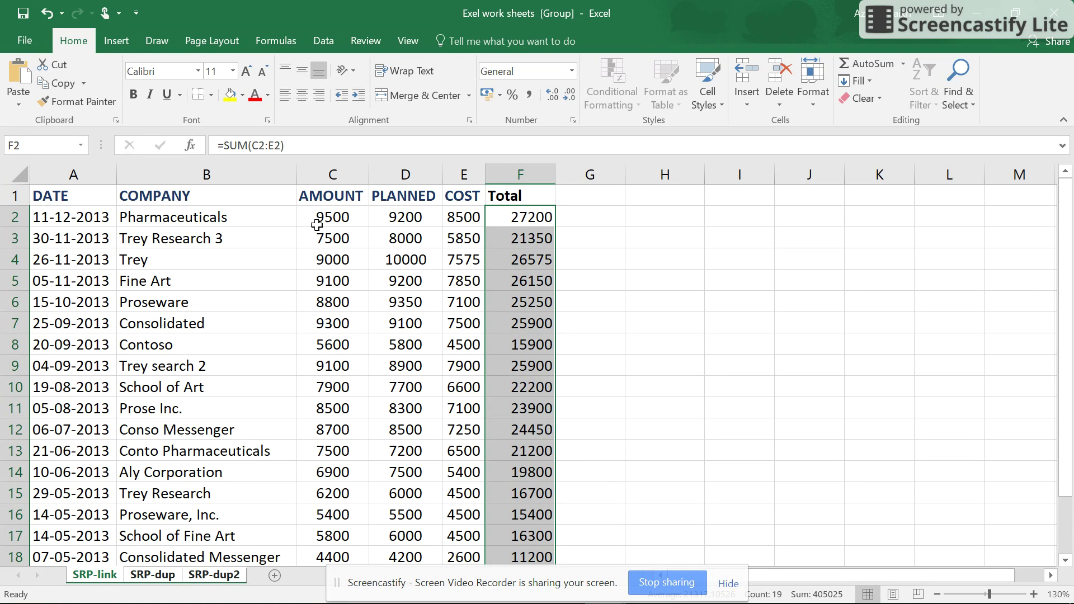
Autofit column F on SRP-dup, SRP-link and SRP-dup2 so totals like $27,200.00 show.
left_click(165, 576)
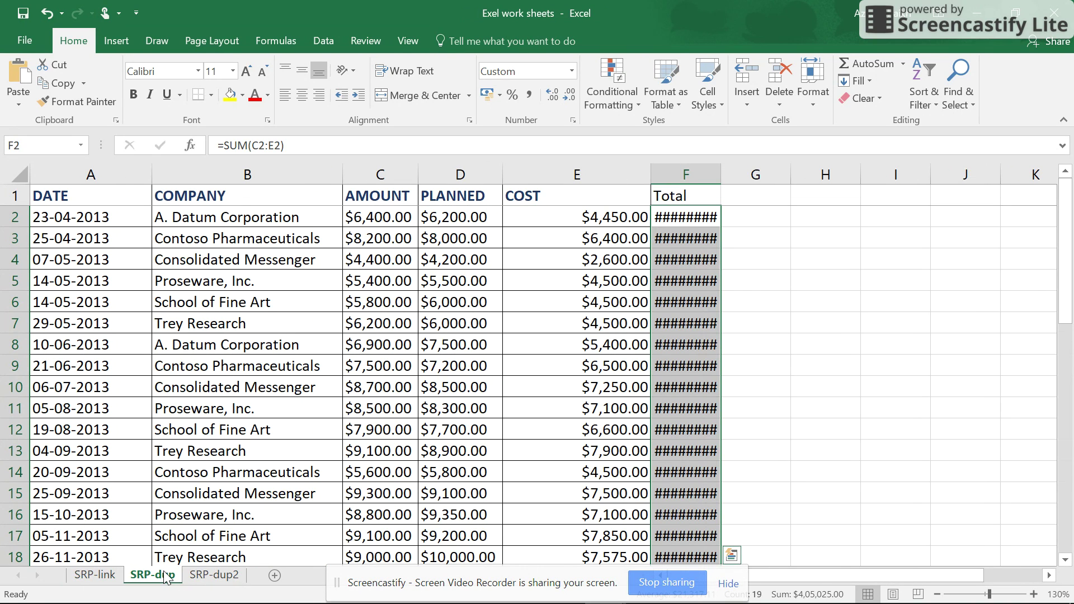
double_click(724, 166)
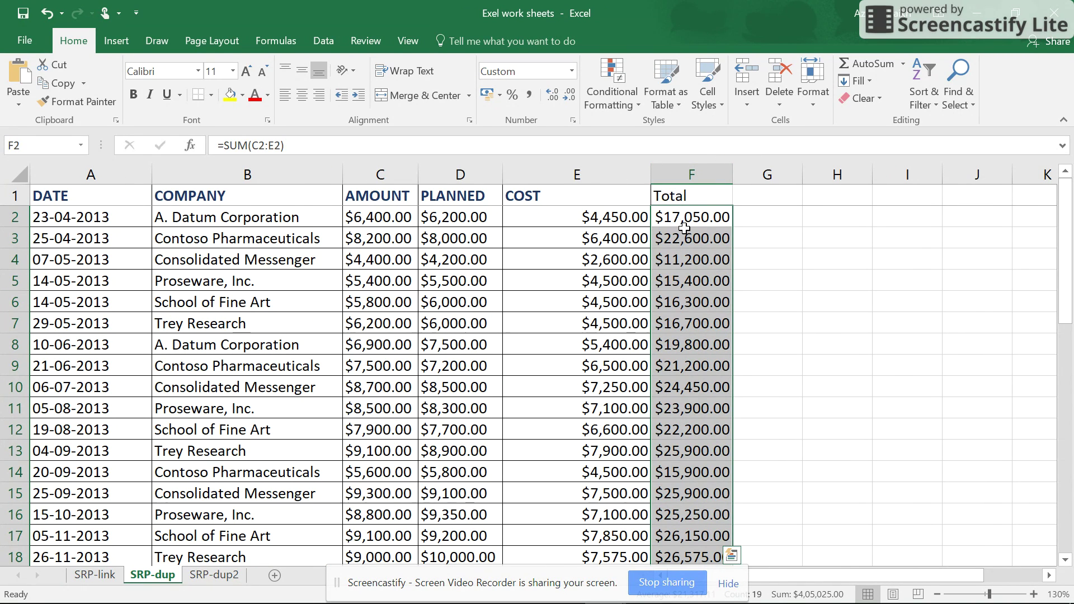
left_click(95, 575)
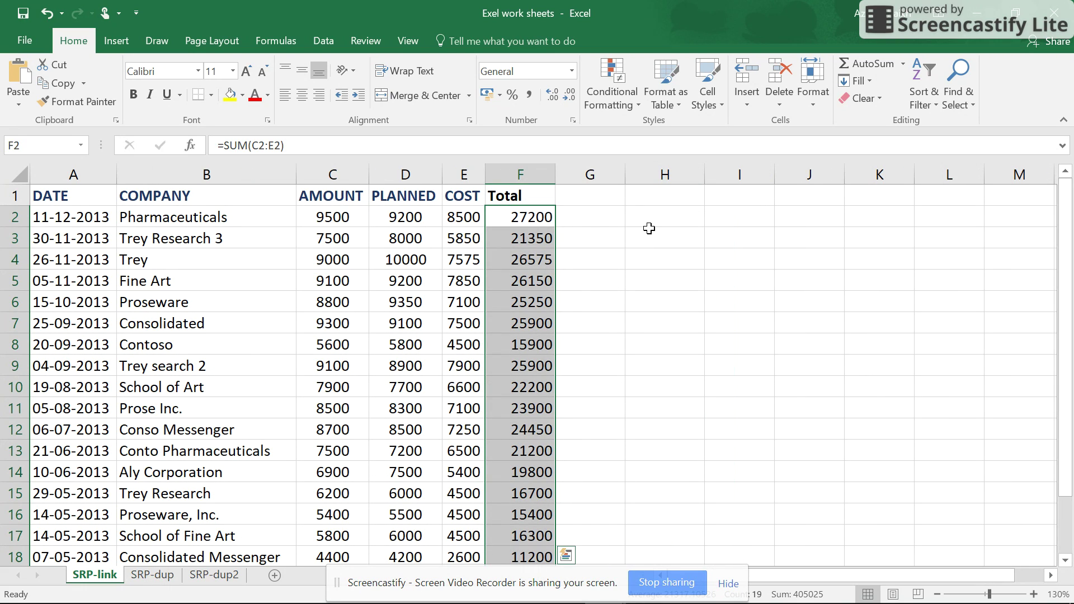
double_click(555, 173)
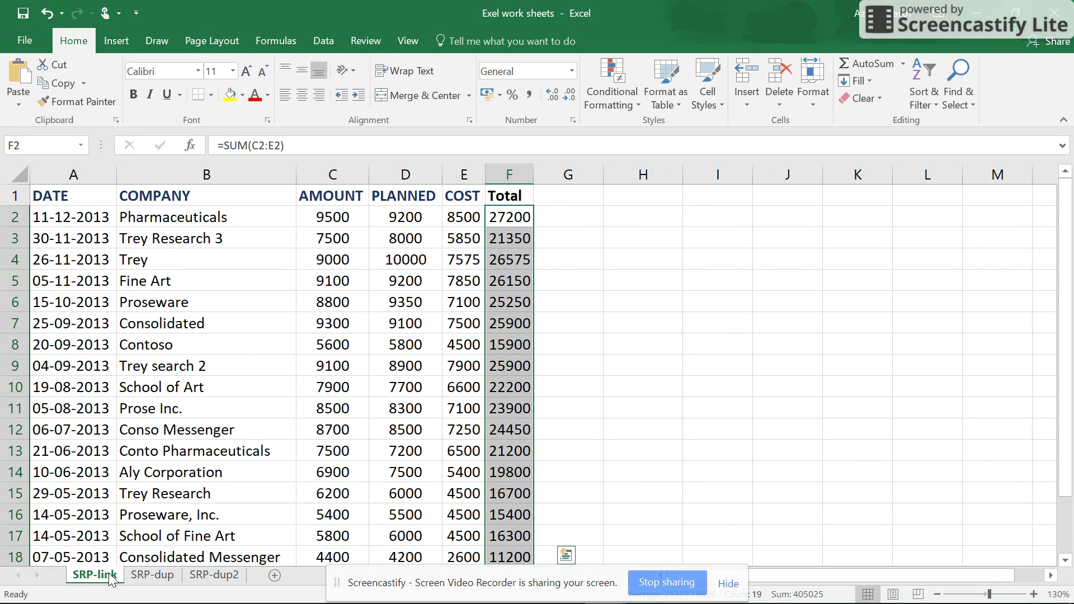
right_click(142, 573)
key("Escape")
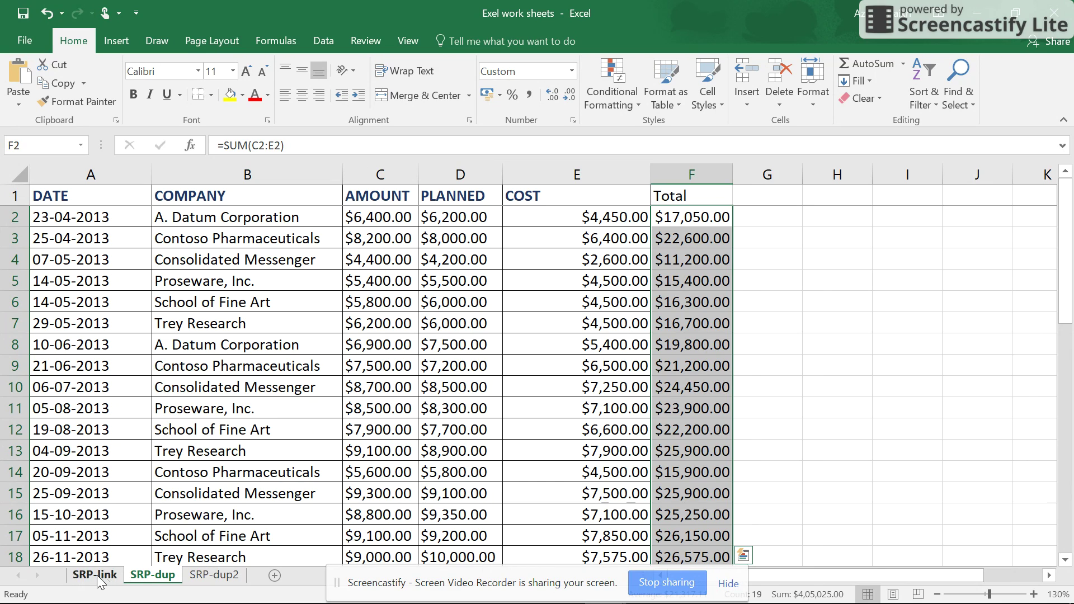
left_click(199, 571)
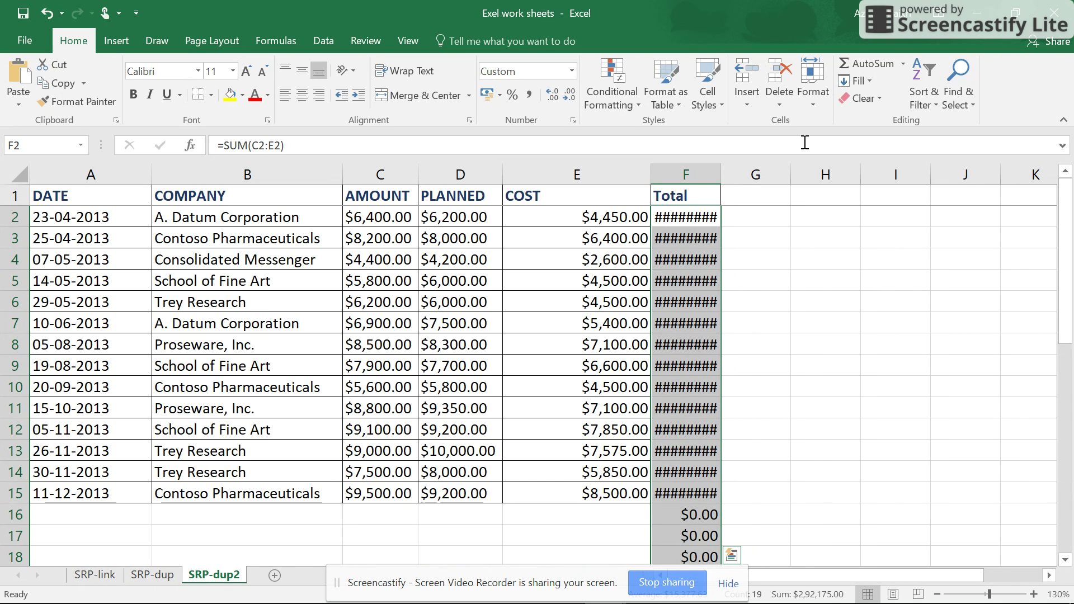
double_click(721, 168)
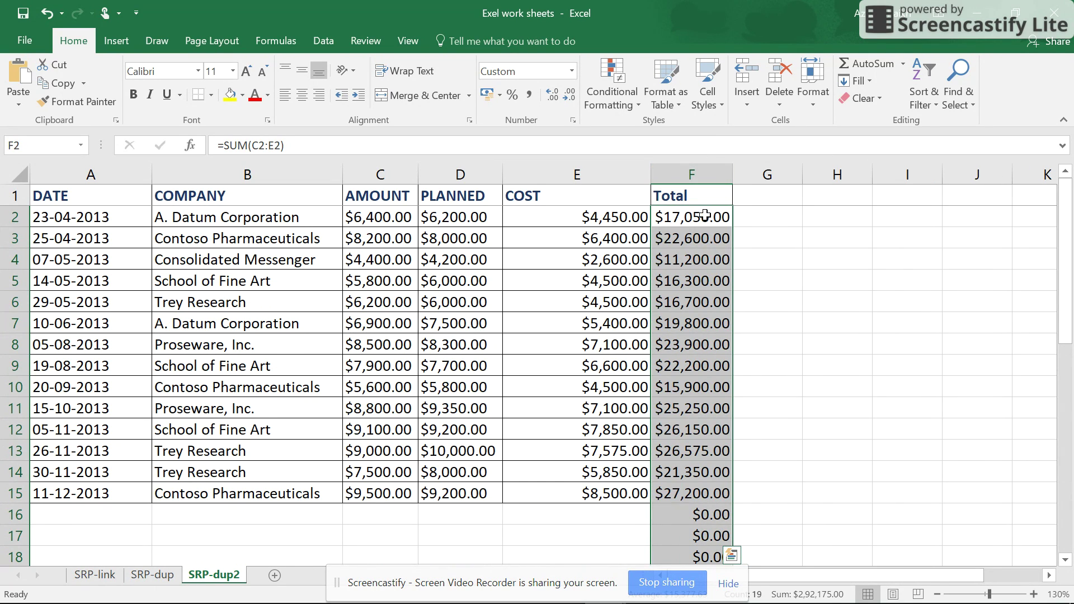
scroll(681, 382, "down", 2)
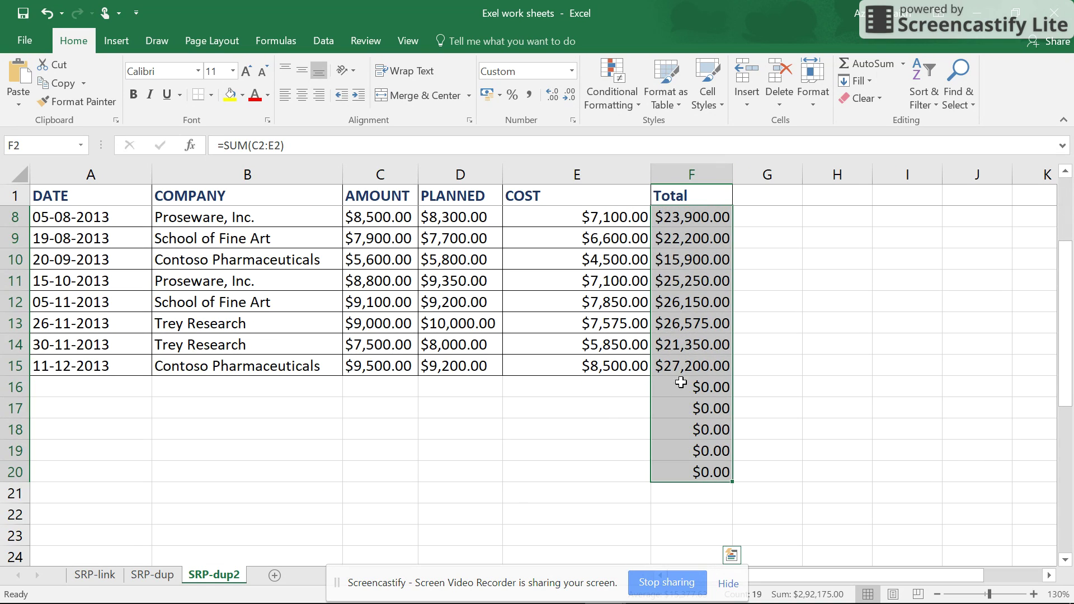
Clear the stray $0.00 in F16 on SRP-dup2, leaving F17–F20 as they are.
left_click(710, 390)
left_click_drag(709, 410, 695, 466)
key("BackSpace")
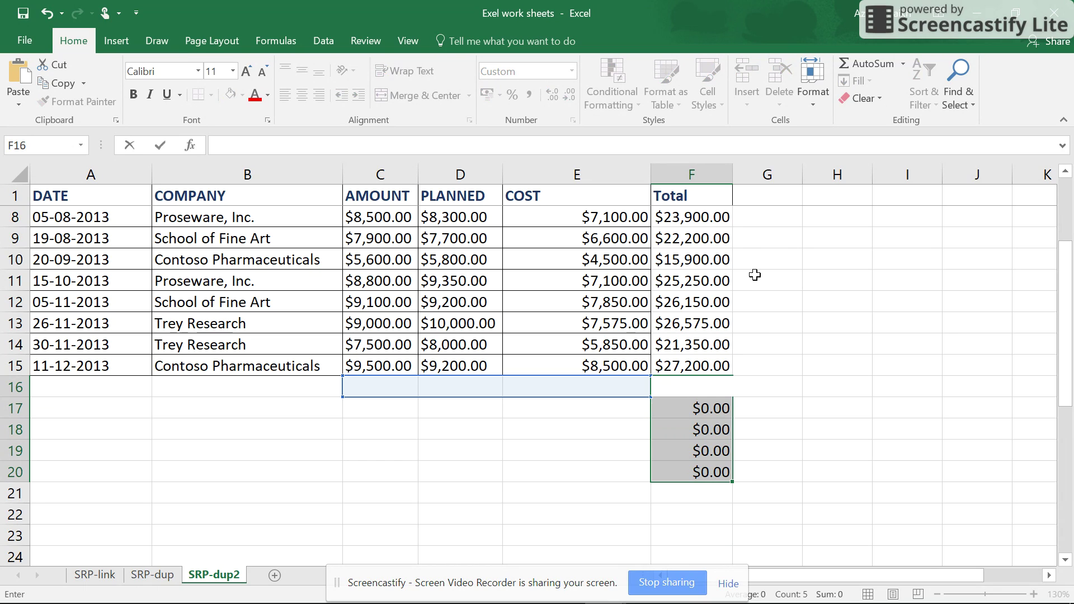
left_click(700, 276)
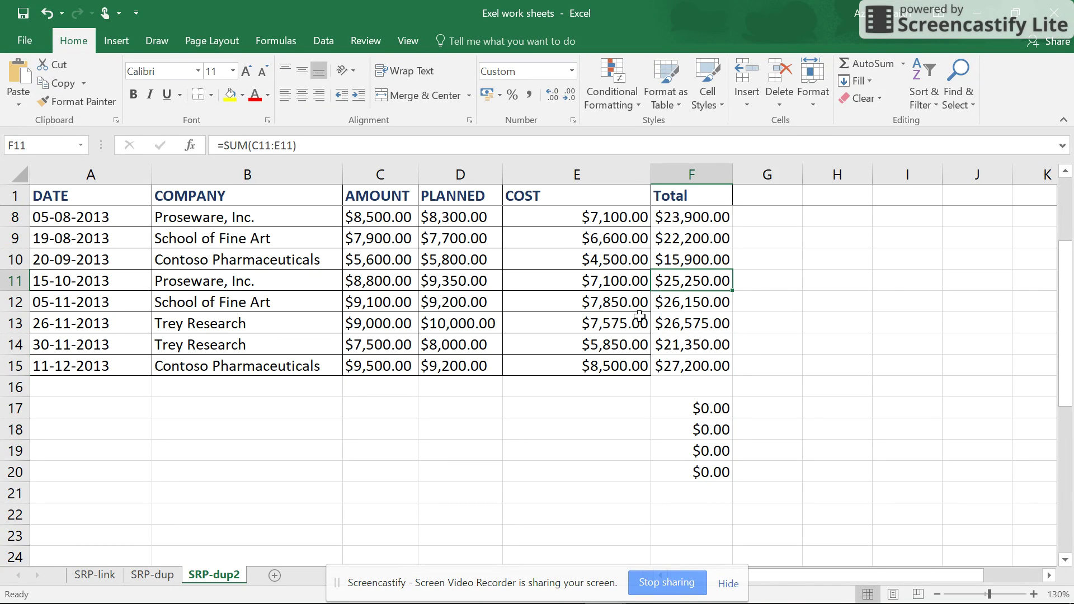
scroll(640, 315, "up", 2)
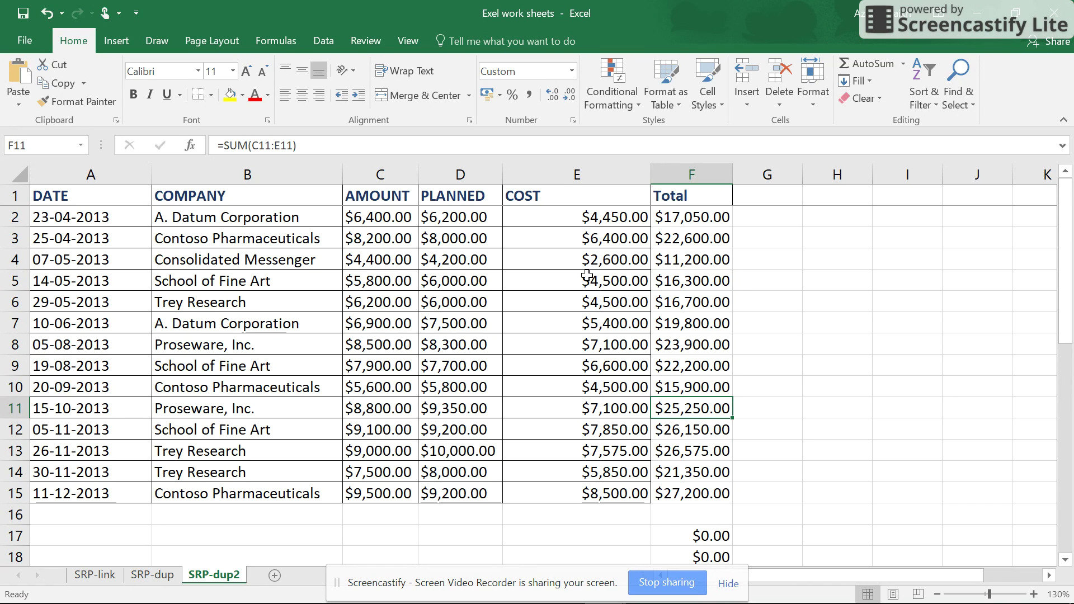